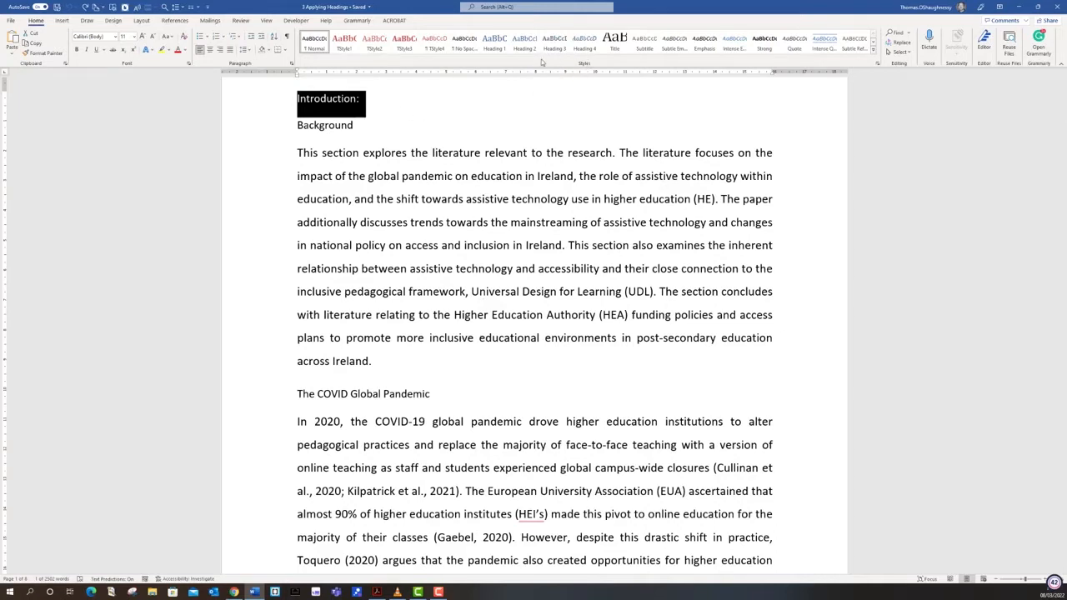
# Apply the Heading 1 style to the "Introduction:" line and the Heading 2 style to the "Background" line
pyautogui.click(498, 48)
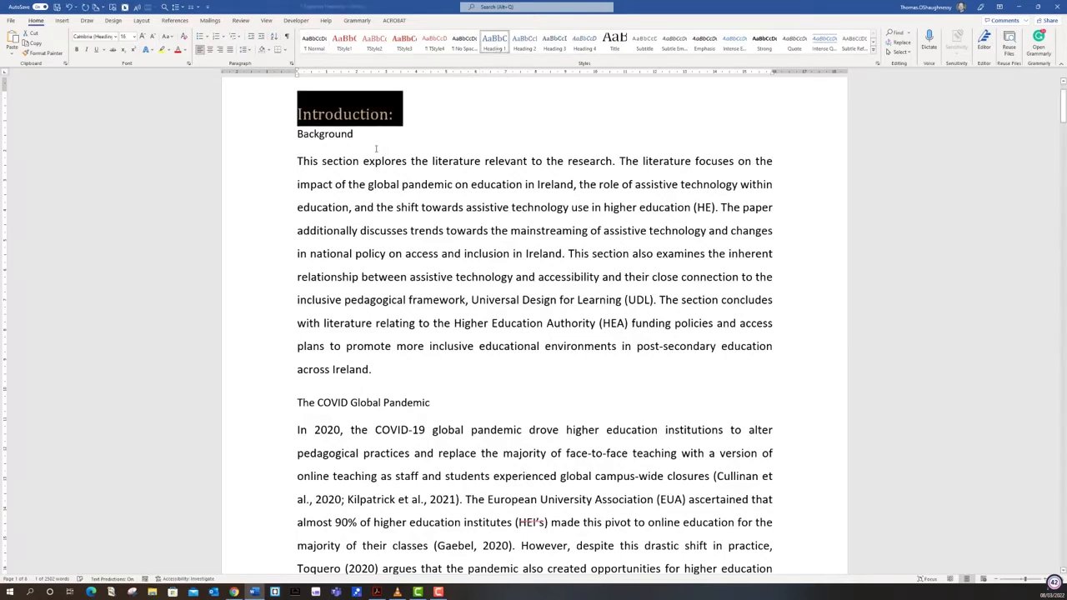
pyautogui.click(256, 139)
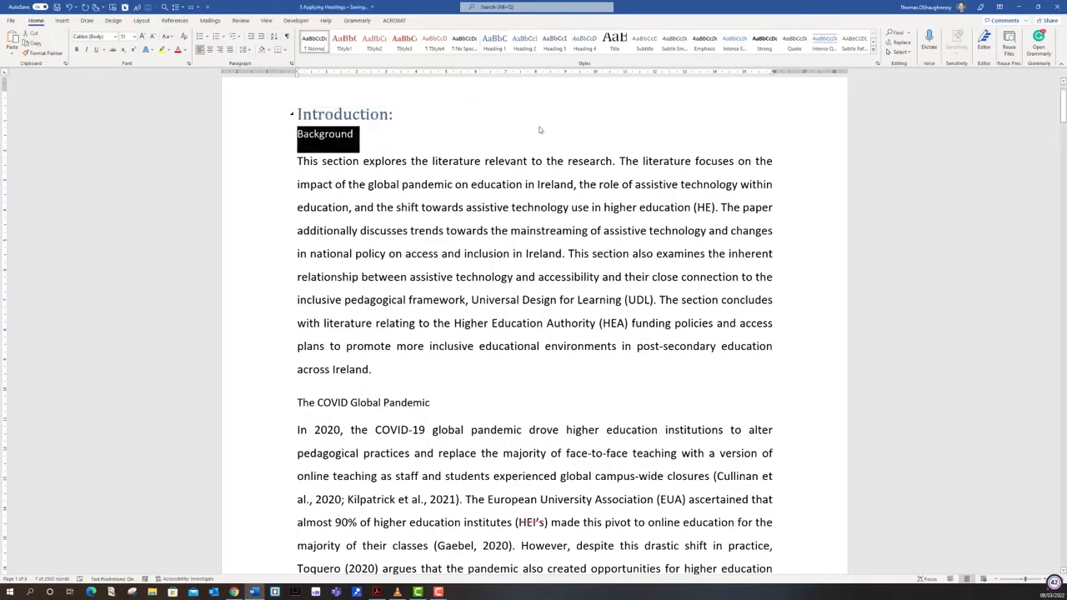
pyautogui.click(525, 49)
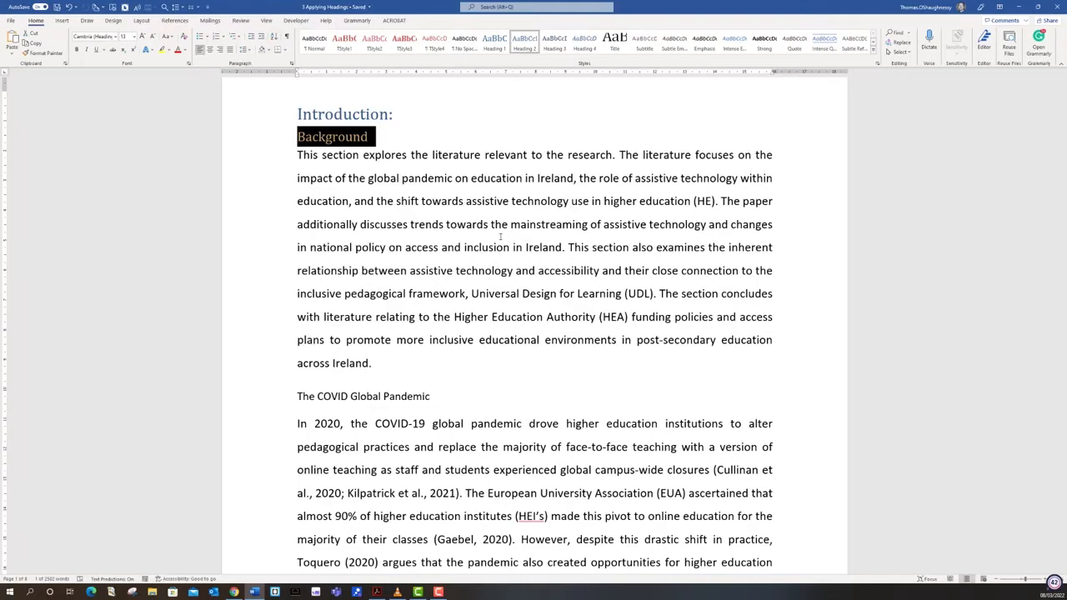
# Show the Navigation pane listing the document's headings
pyautogui.press('alt')
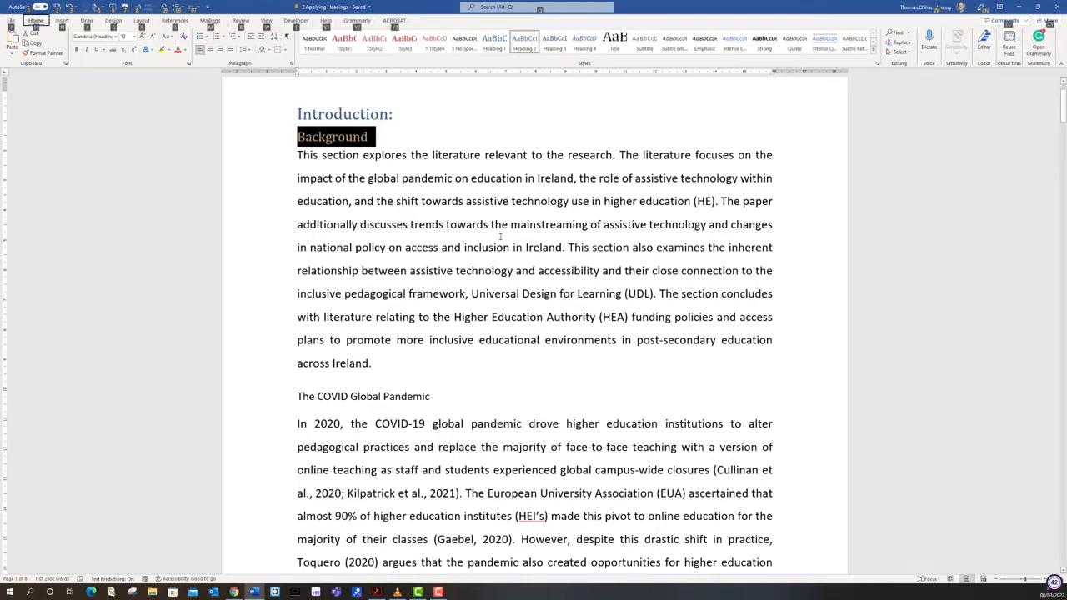
pyautogui.press('w')
pyautogui.press('k')
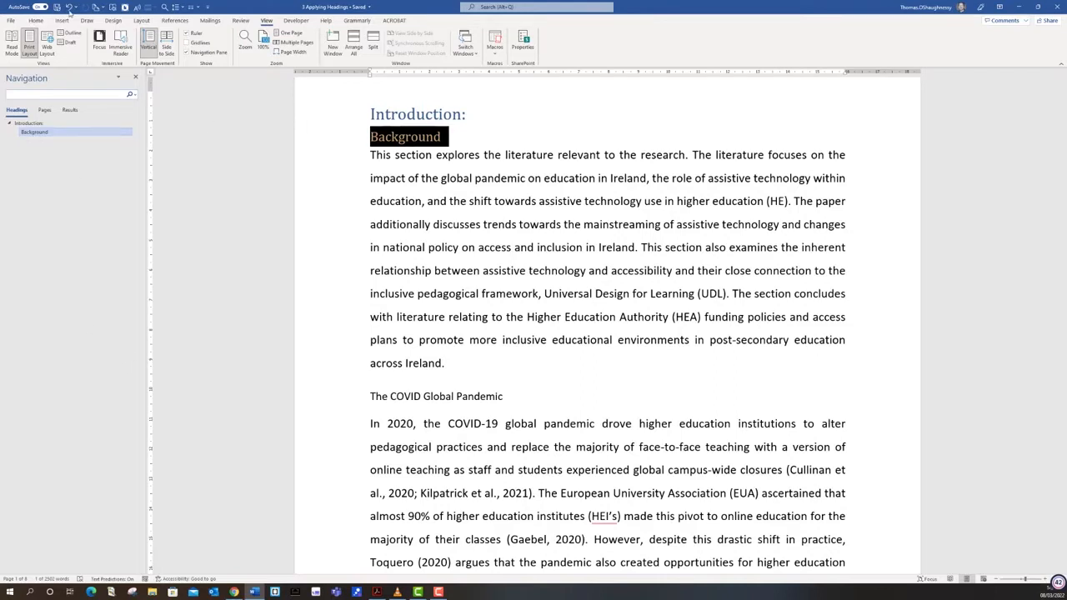
# Copy the "Background" heading's formatting onto "The COVID Global Pandemic" line with Format Painter
pyautogui.click(37, 21)
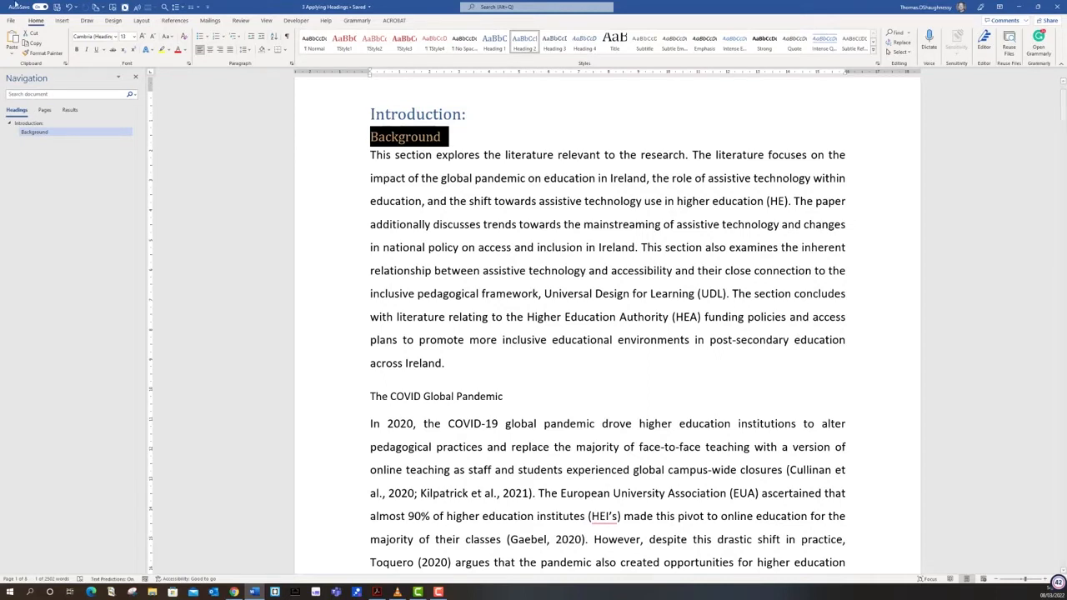
pyautogui.click(45, 53)
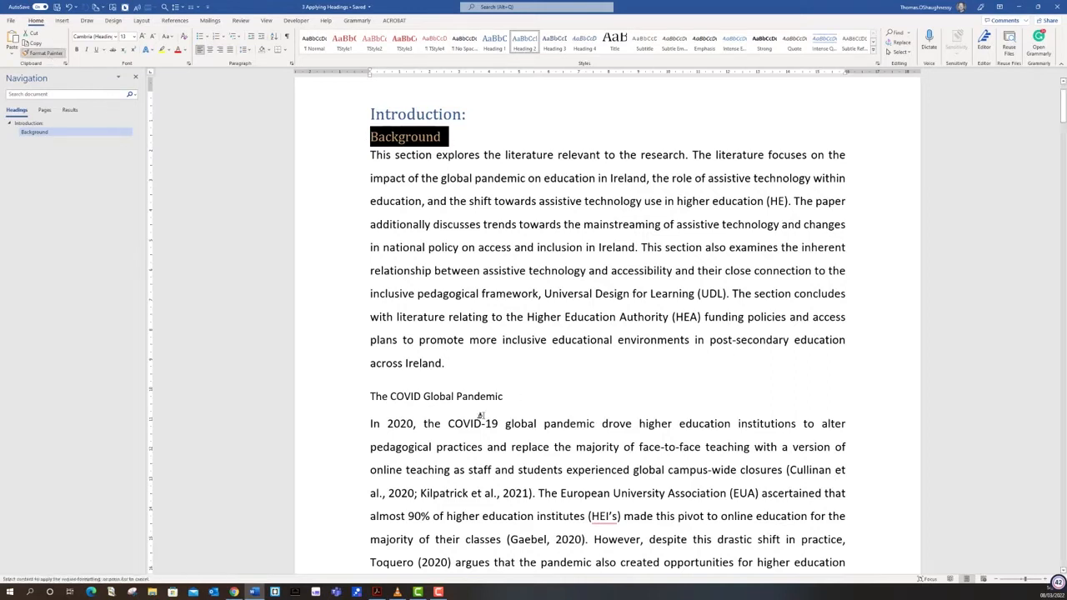
pyautogui.moveTo(506, 398); pyautogui.dragTo(357, 403)
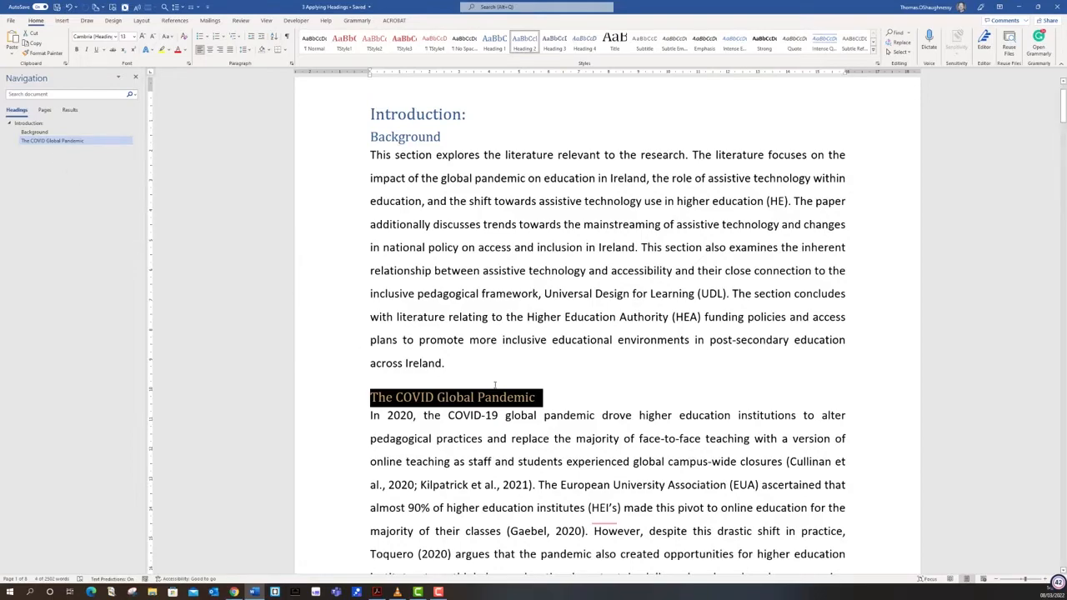
# Apply the Heading 3 style to the italic "Assistive Technology in Education" line
pyautogui.scroll(-15, 494, 385)
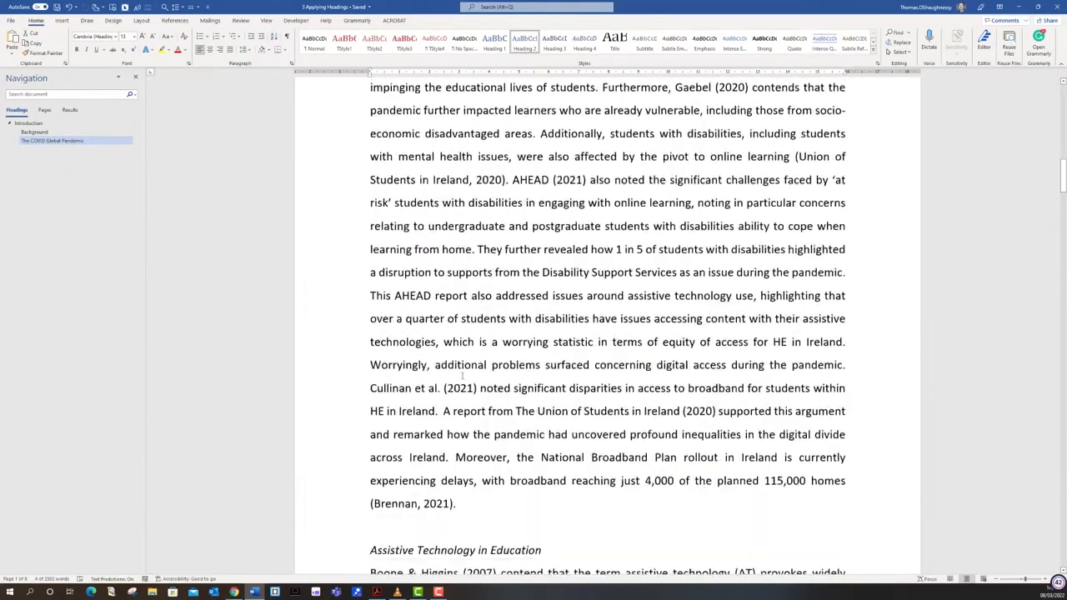
pyautogui.scroll(-4, 463, 375)
pyautogui.moveTo(555, 264); pyautogui.dragTo(329, 257)
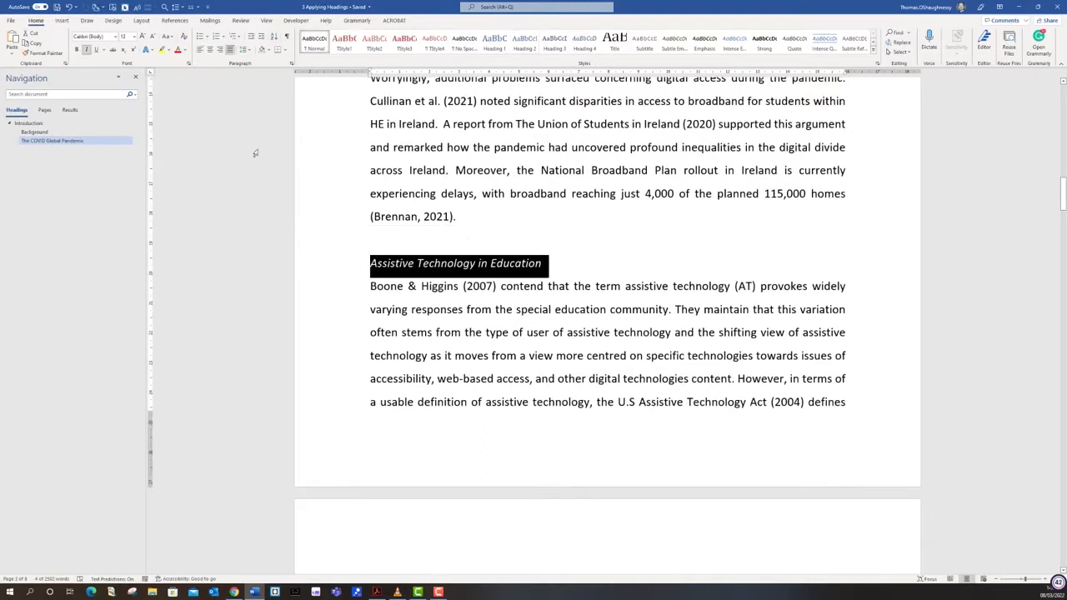
pyautogui.click(562, 45)
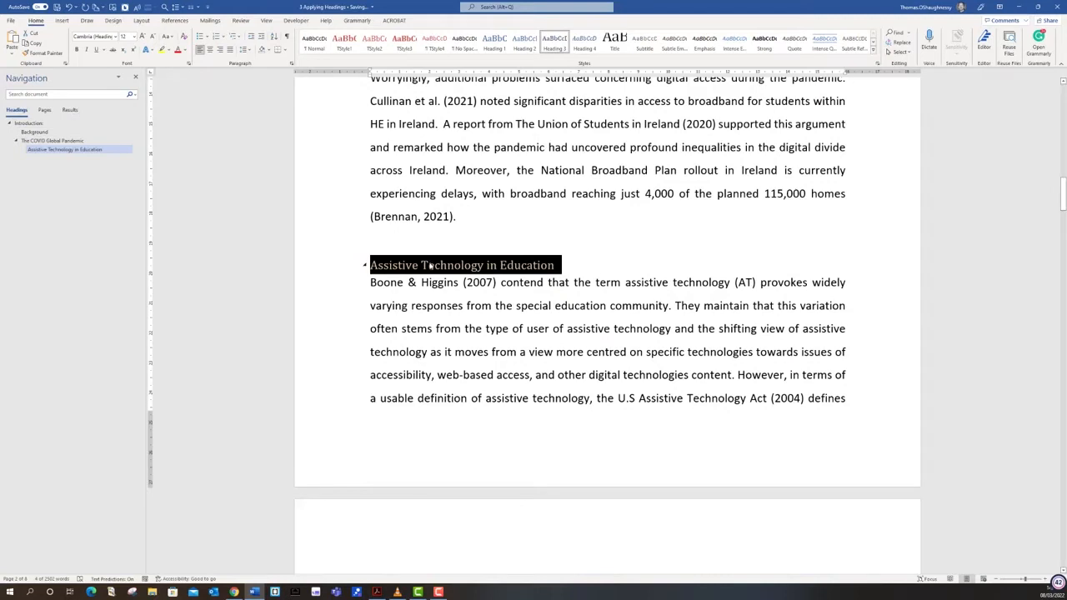
# Use a locked Format Painter to copy the Heading 3 formatting onto the three remaining subheadings, through "Assistive Technology, Accessibility and UDL", and release it
pyautogui.click(48, 54)
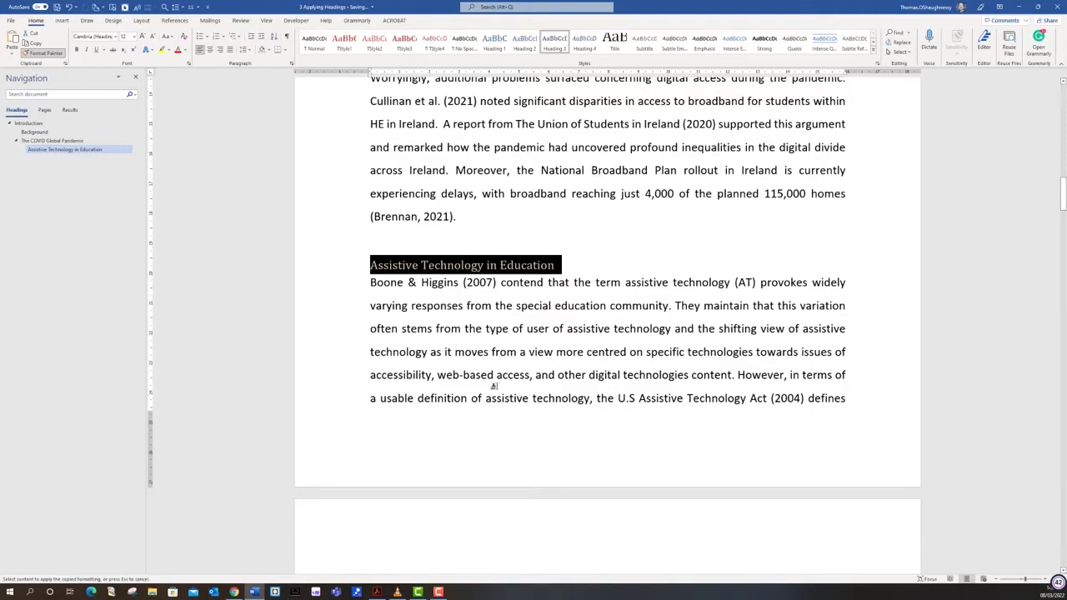
pyautogui.scroll(-15, 492, 388)
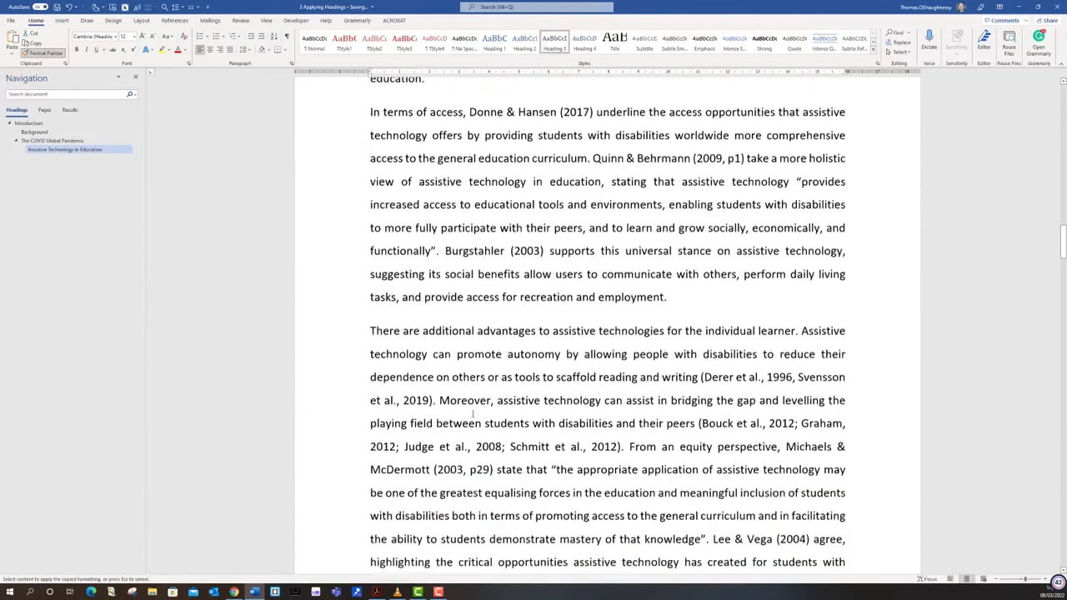
pyautogui.scroll(-12, 473, 413)
pyautogui.moveTo(653, 131); pyautogui.dragTo(371, 135)
pyautogui.scroll(-15, 443, 448)
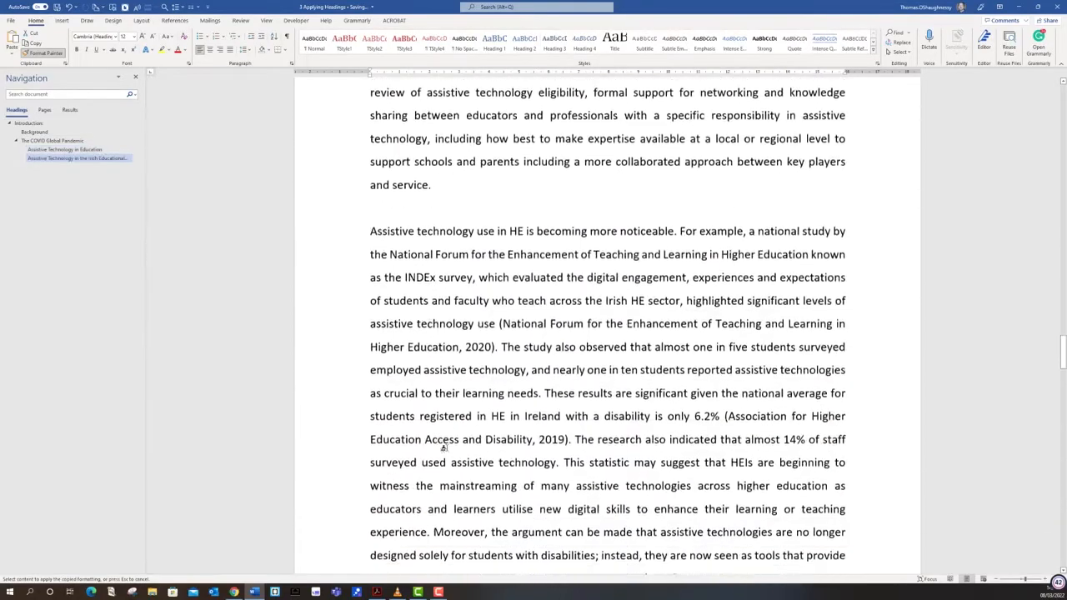
pyautogui.scroll(-12, 444, 448)
pyautogui.moveTo(604, 161); pyautogui.dragTo(346, 163)
pyautogui.scroll(-12, 610, 191)
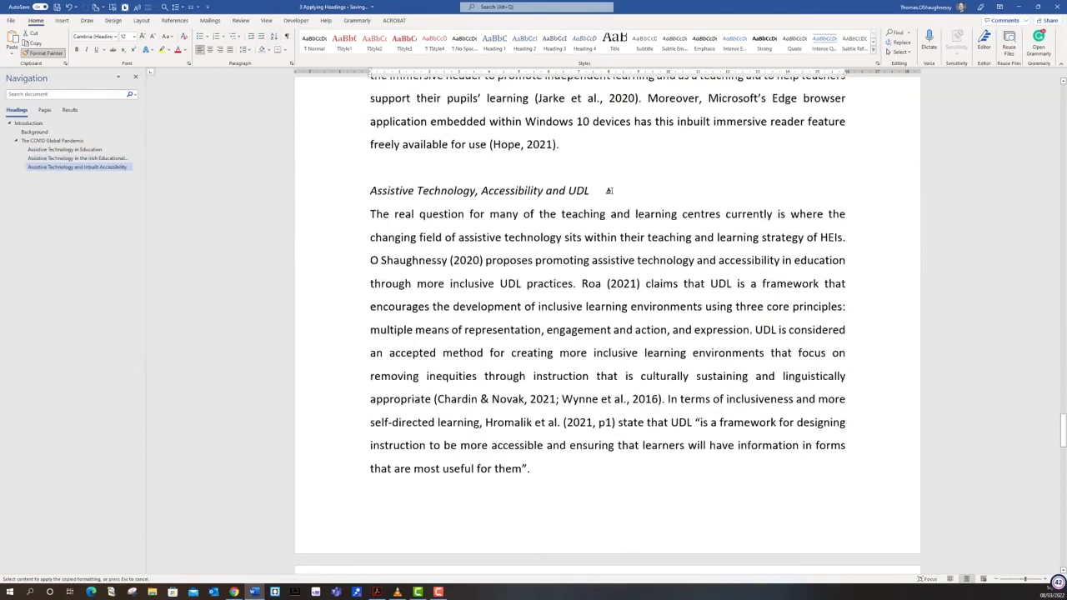
pyautogui.moveTo(610, 191)
pyautogui.mouseDown()
pyautogui.moveTo(274, 179)
pyautogui.moveTo(280, 190)
pyautogui.mouseUp()
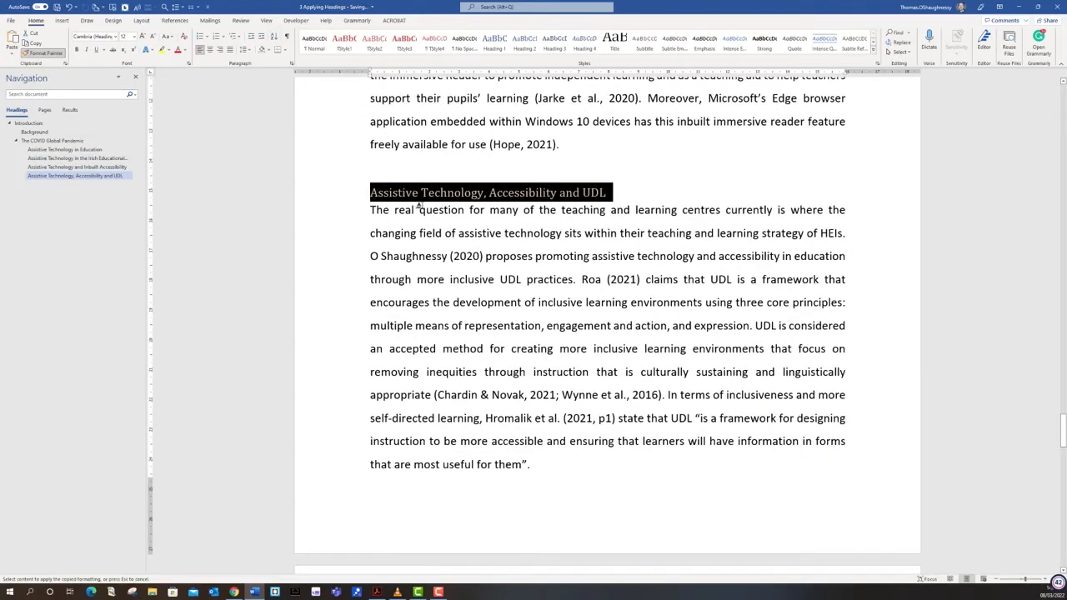
pyautogui.click(44, 55)
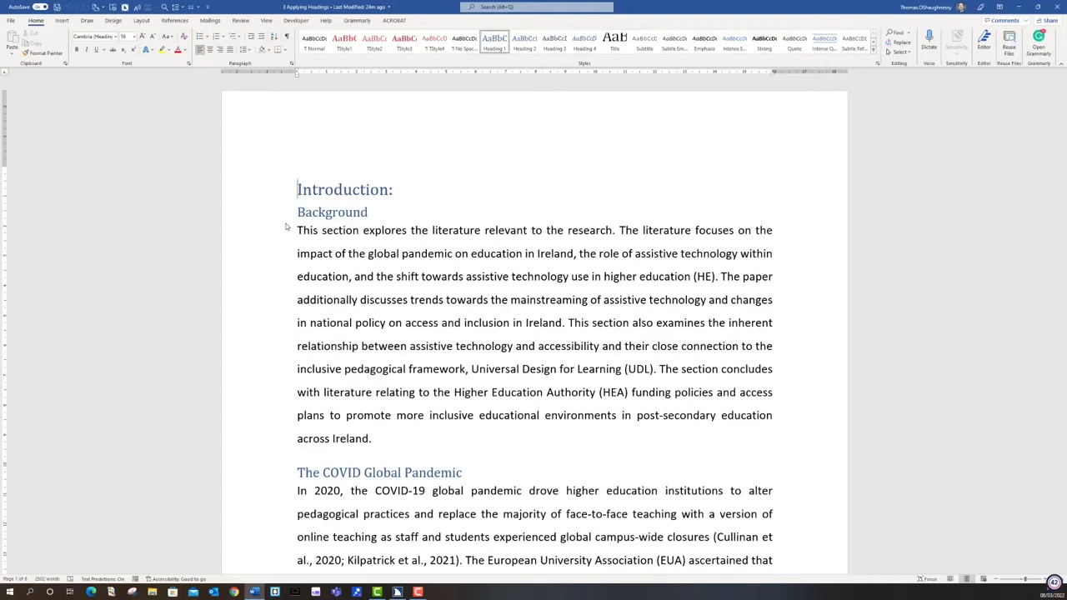
# Bring up the screen reader's Heading List and move to the "Assistive Technology in Education" heading
pyautogui.press('Insert+F6')
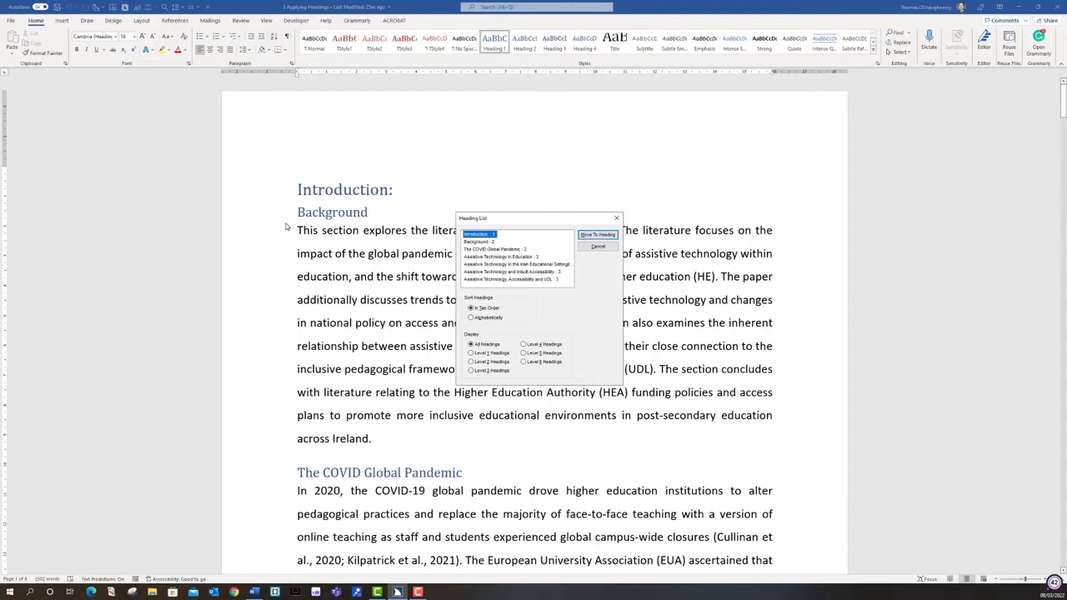
pyautogui.press('Down')
pyautogui.press('Down')
pyautogui.press('Down')
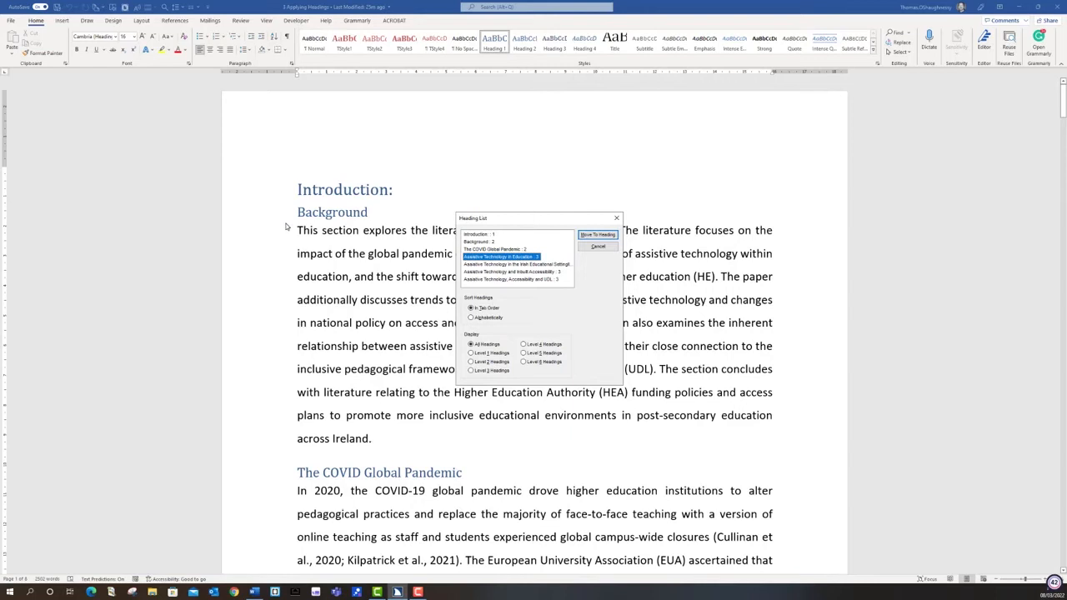
pyautogui.press('Return')
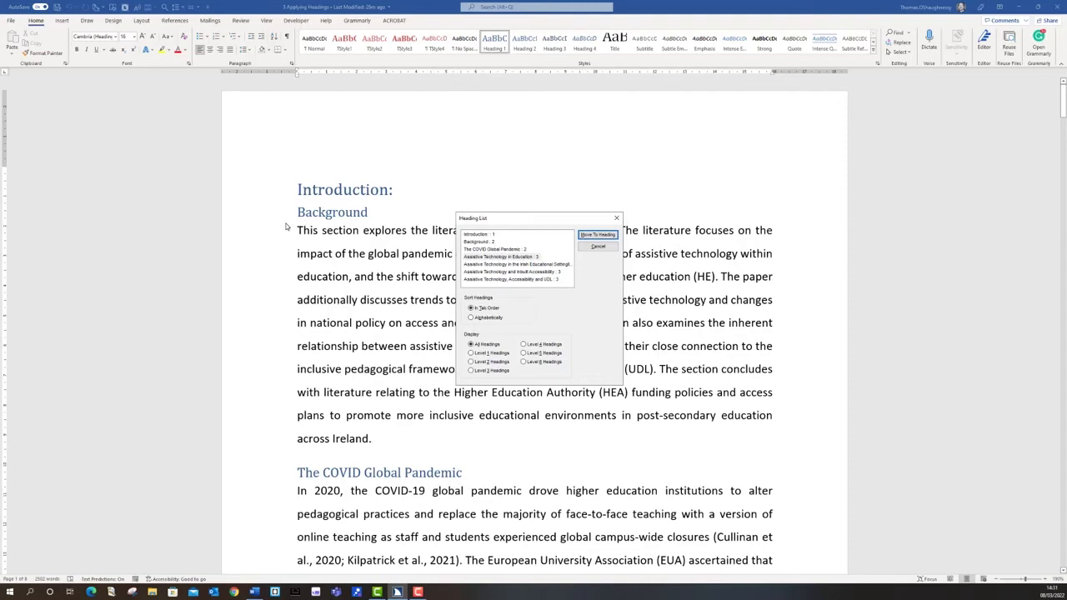
pyautogui.press('Return')
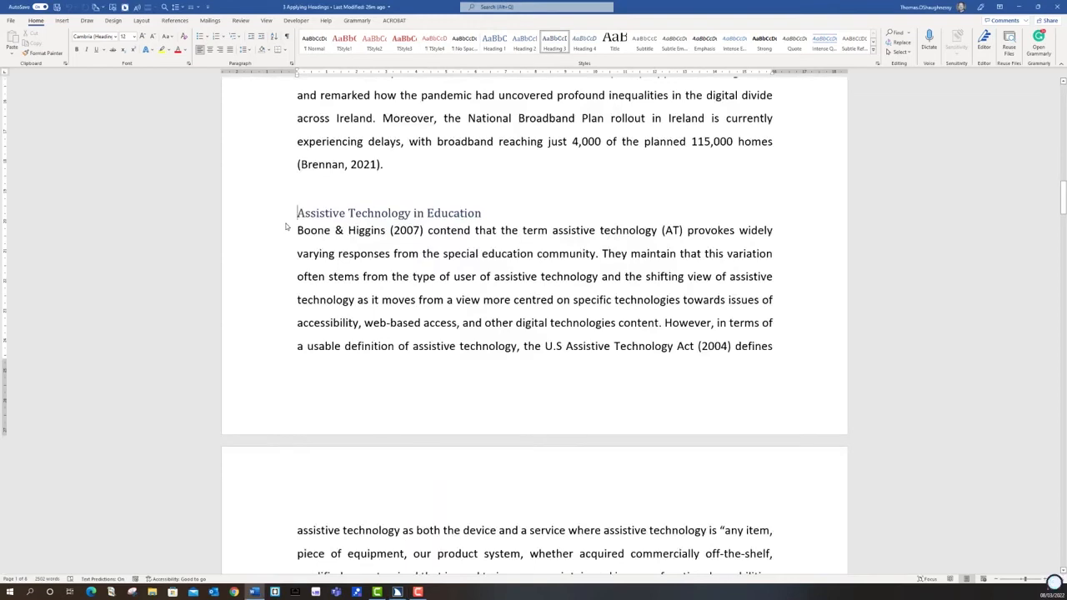
pyautogui.click(286, 226)
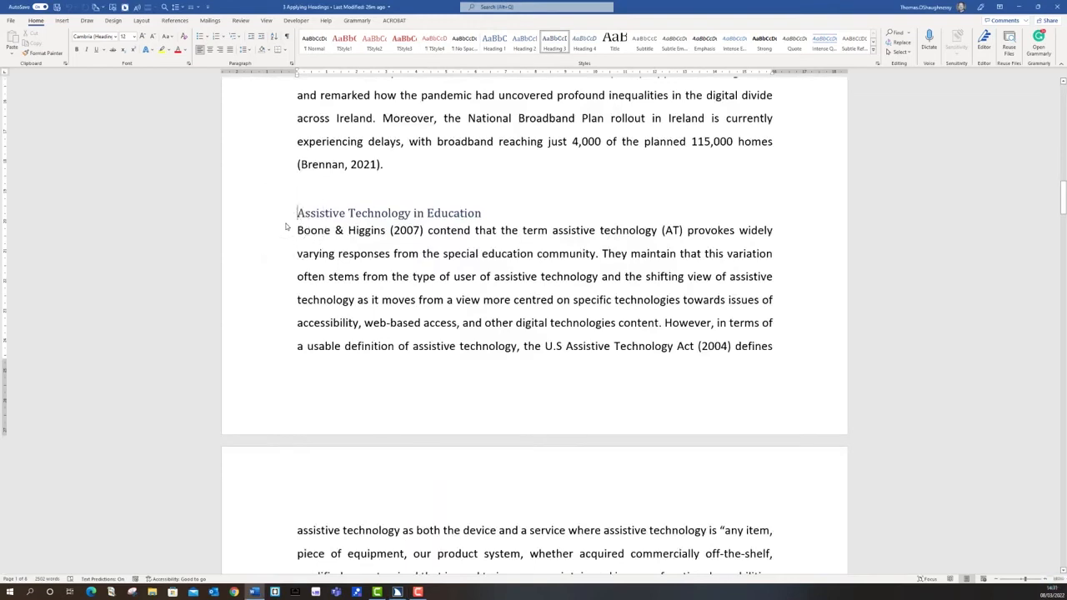